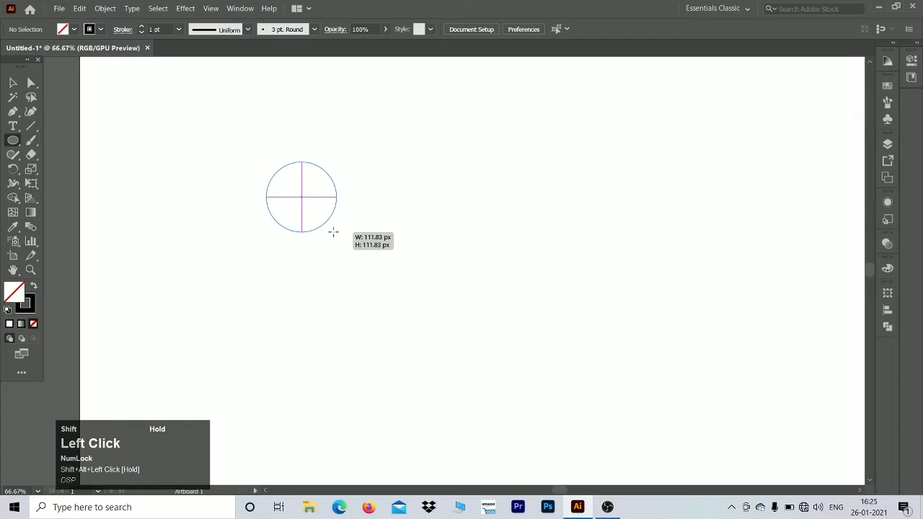
Draw a small unfilled circle and duplicate it horizontally so the two circles overlap.
{"action": "left_click_drag", "start_coordinate": [333, 231], "coordinate": [331, 229]}
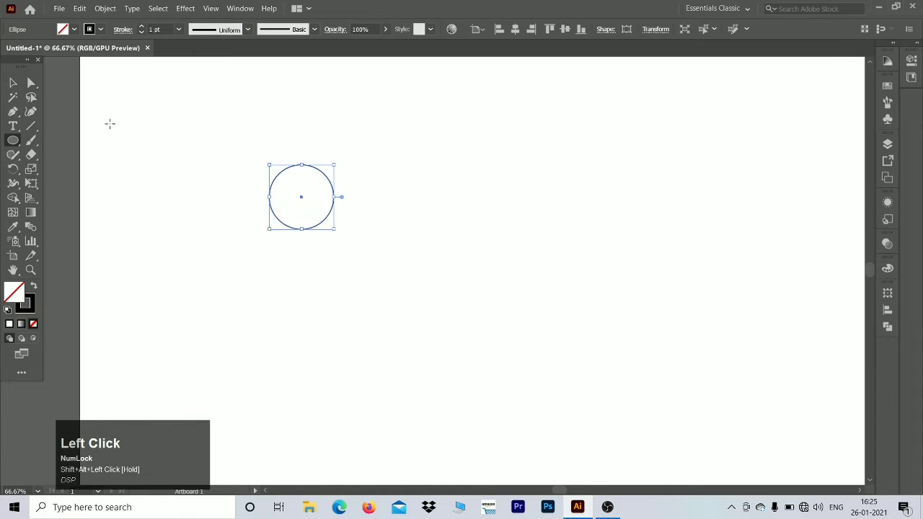
{"action": "left_click", "coordinate": [13, 83]}
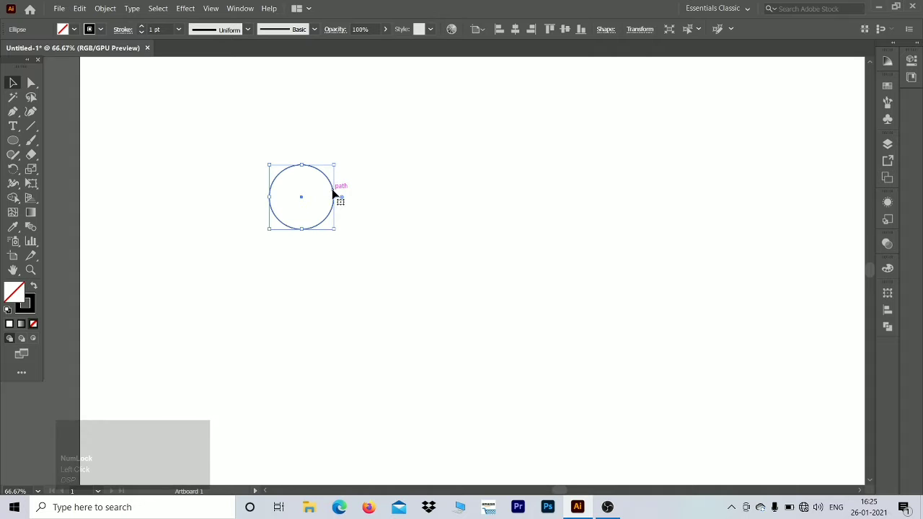
{"action": "left_click_drag", "start_coordinate": [333, 193], "coordinate": [382, 191]}
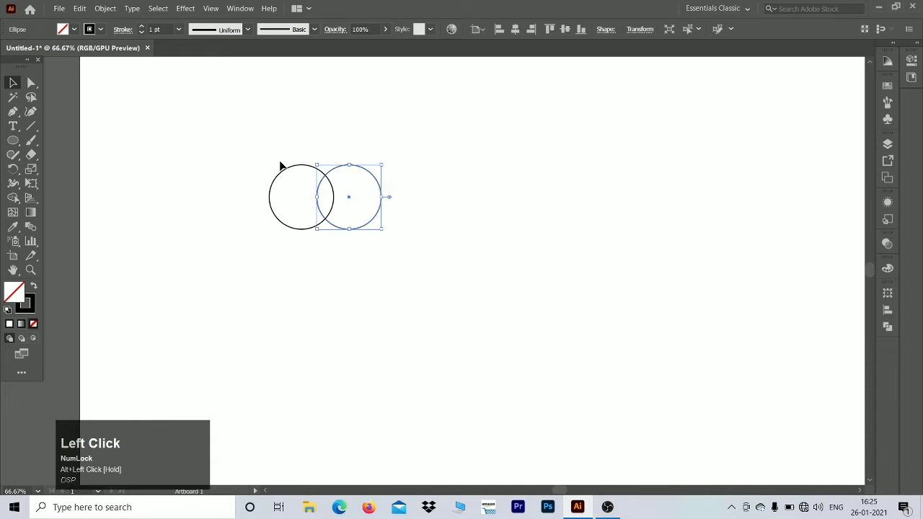
Intersect the two overlapping circles with Pathfinder to leave a pointed leaf shape.
{"action": "left_click_drag", "start_coordinate": [231, 134], "coordinate": [387, 243]}
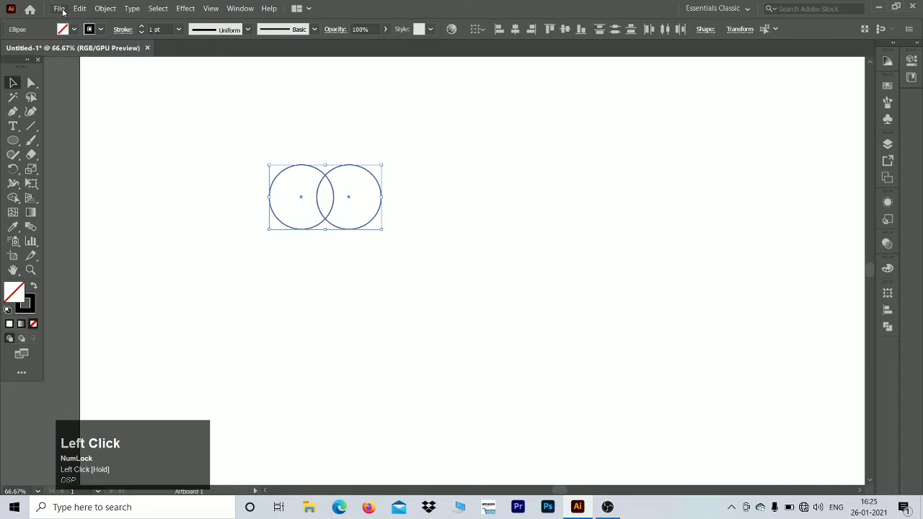
{"action": "left_click", "coordinate": [888, 327]}
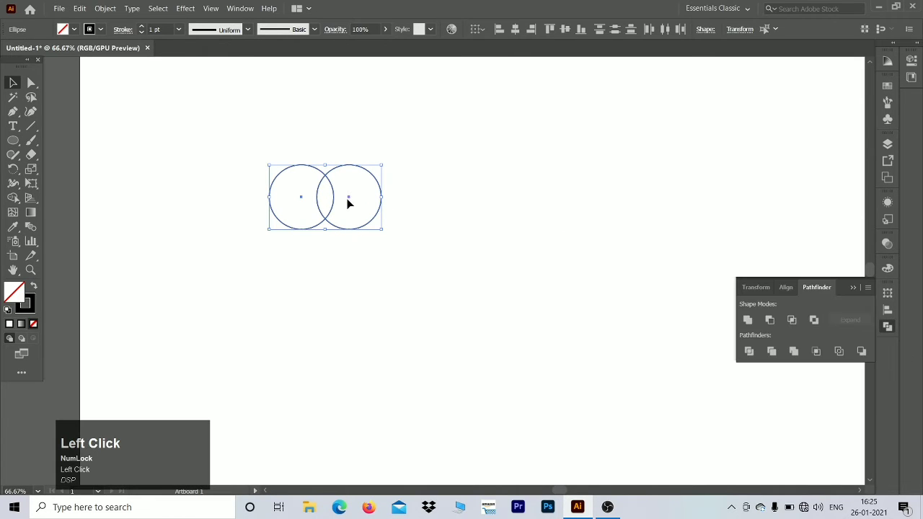
{"action": "left_click", "coordinate": [791, 320]}
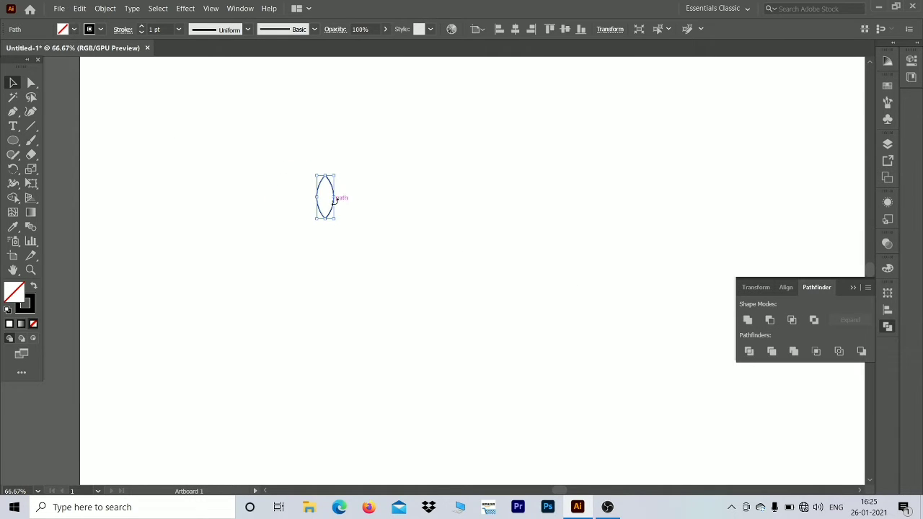
Copy the leaf in place in front and scale the copy proportionally to about half size, keeping the bottom tips together.
{"action": "left_click", "coordinate": [334, 208], "text": "ctrl"}
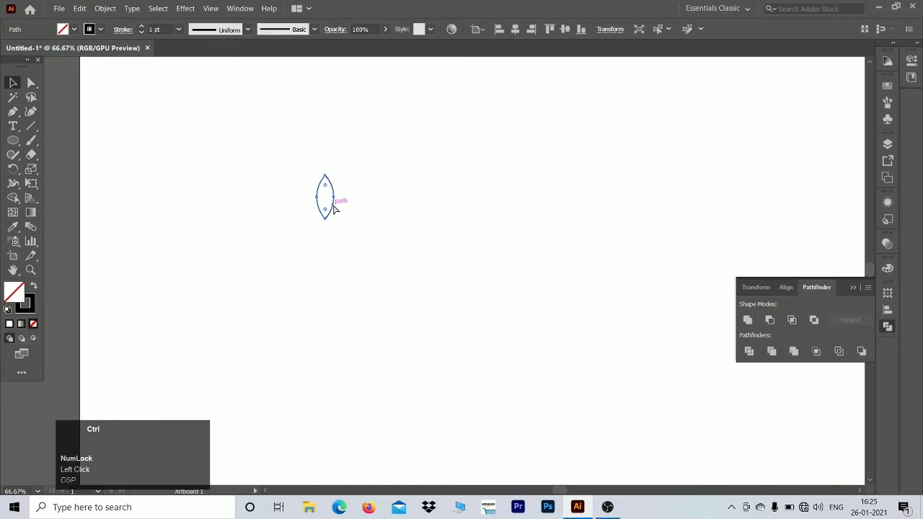
{"action": "key", "text": "ctrl+c"}
{"action": "key", "text": "ctrl+f"}
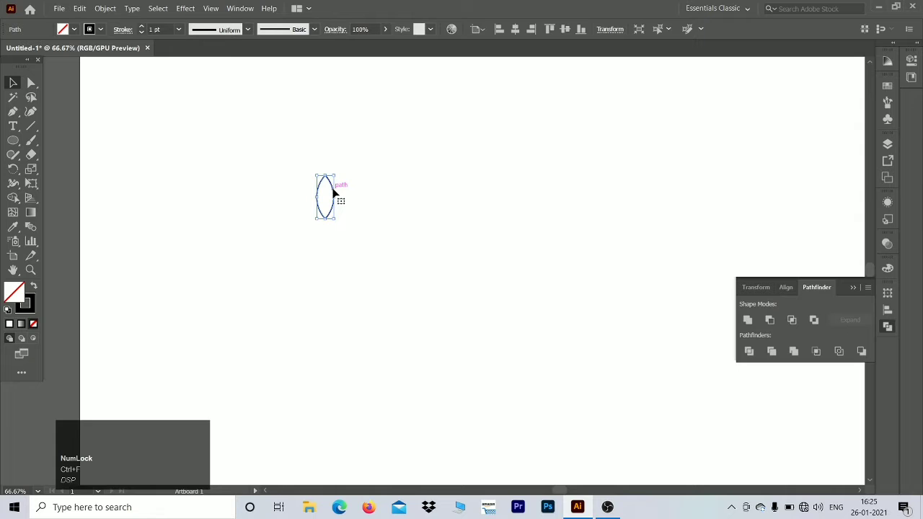
{"action": "key", "text": "shift"}
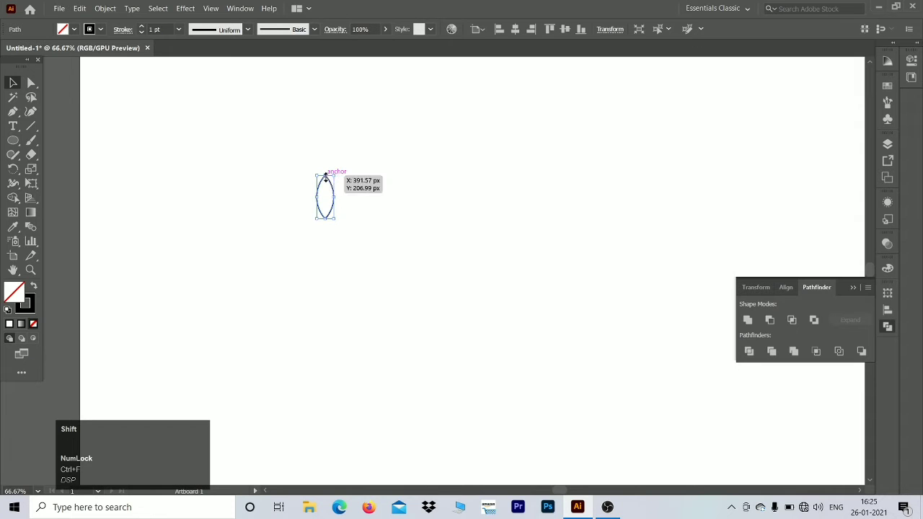
{"action": "left_click_drag", "start_coordinate": [326, 177], "coordinate": [325, 196]}
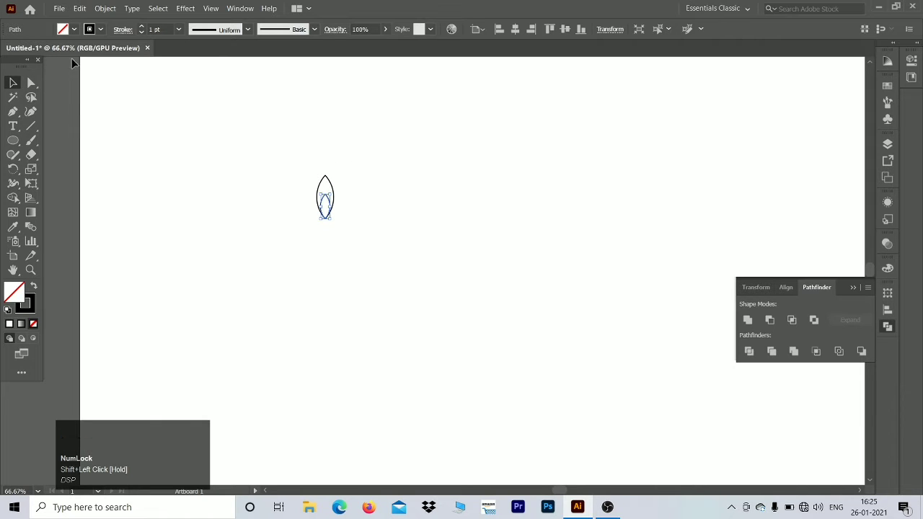
{"action": "left_click", "coordinate": [137, 103]}
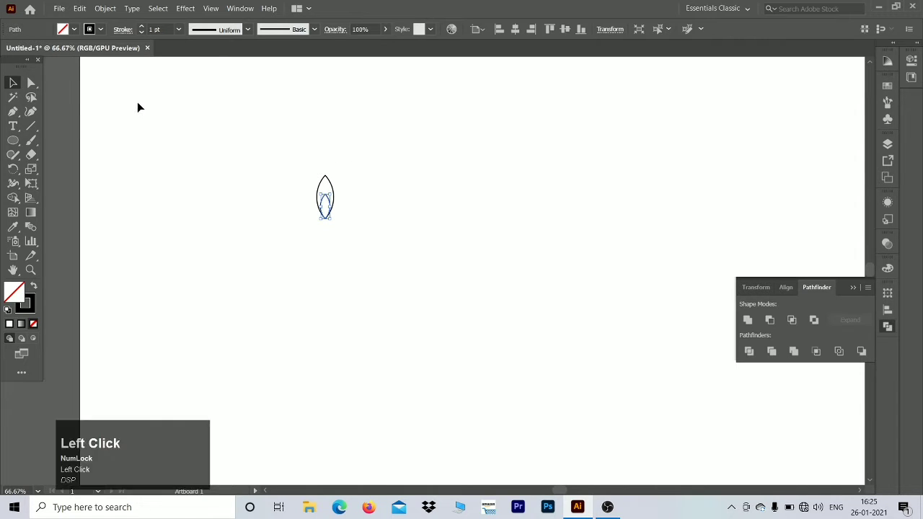
Fill the small inner leaf with white.
{"action": "left_click", "coordinate": [329, 183]}
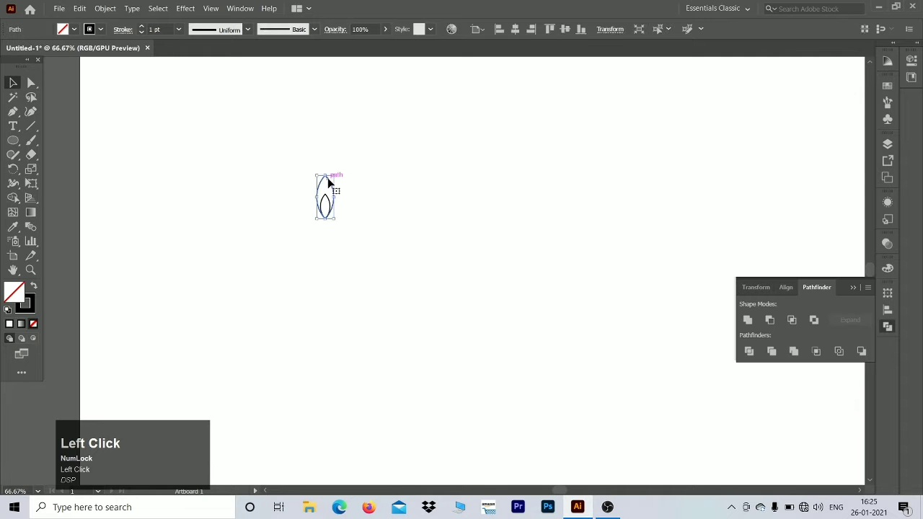
{"action": "left_click", "coordinate": [302, 188]}
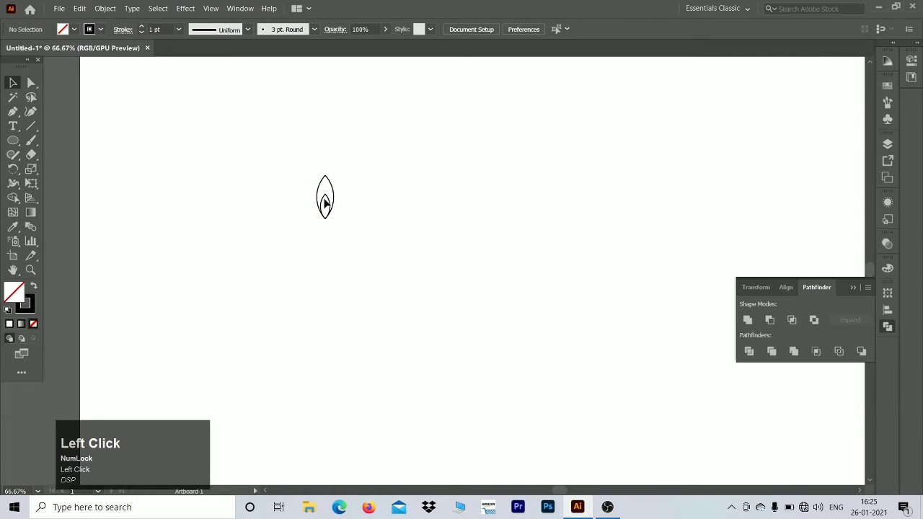
{"action": "left_click", "coordinate": [324, 201]}
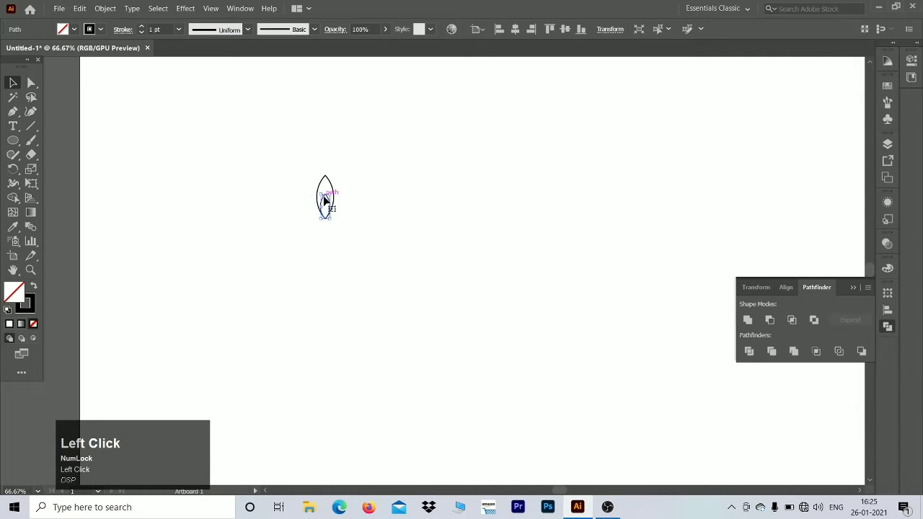
{"action": "left_click", "coordinate": [74, 30]}
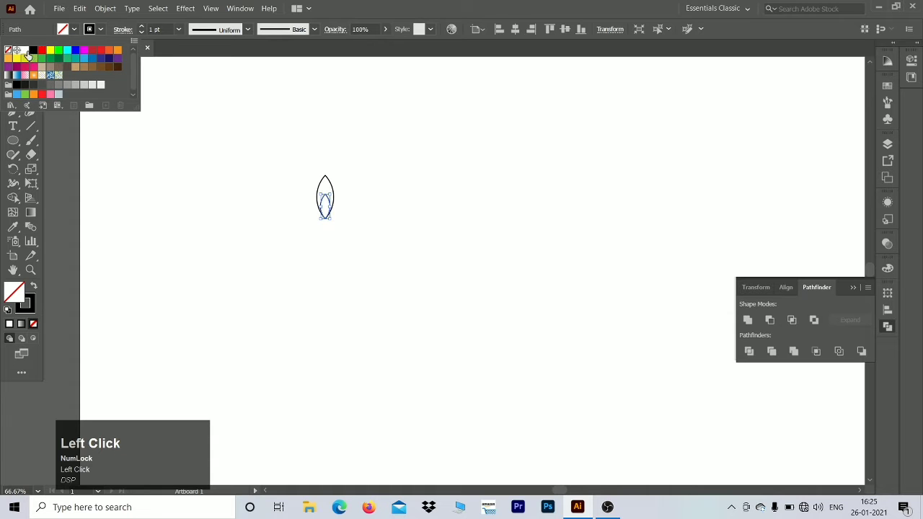
{"action": "left_click", "coordinate": [25, 51]}
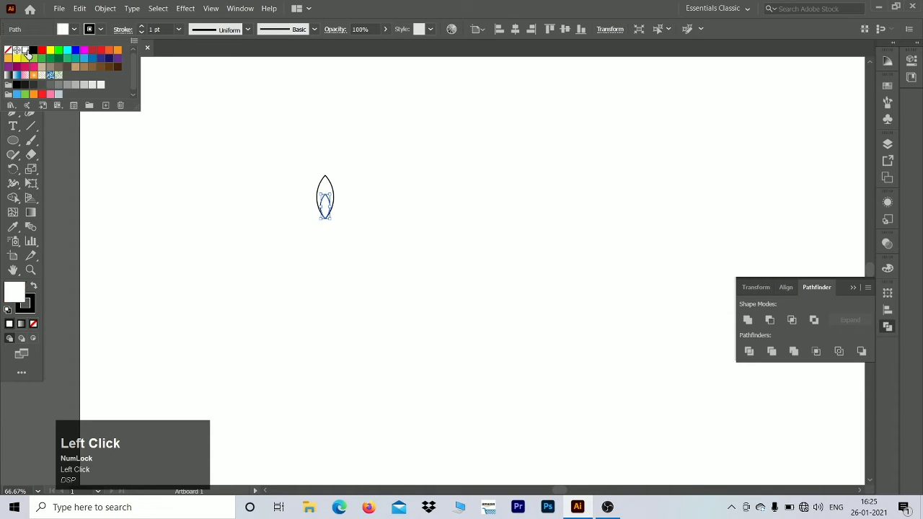
{"action": "left_click", "coordinate": [281, 167]}
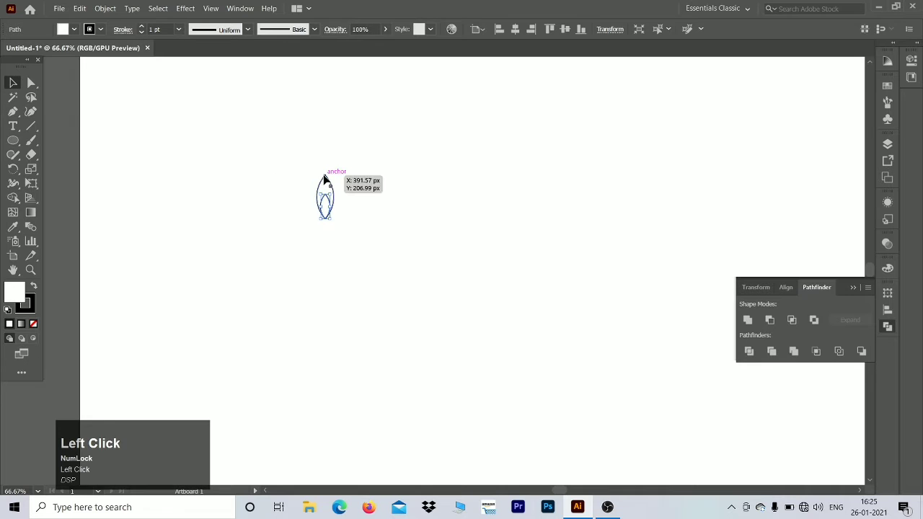
Fill the larger outer leaf with black.
{"action": "left_click", "coordinate": [324, 177]}
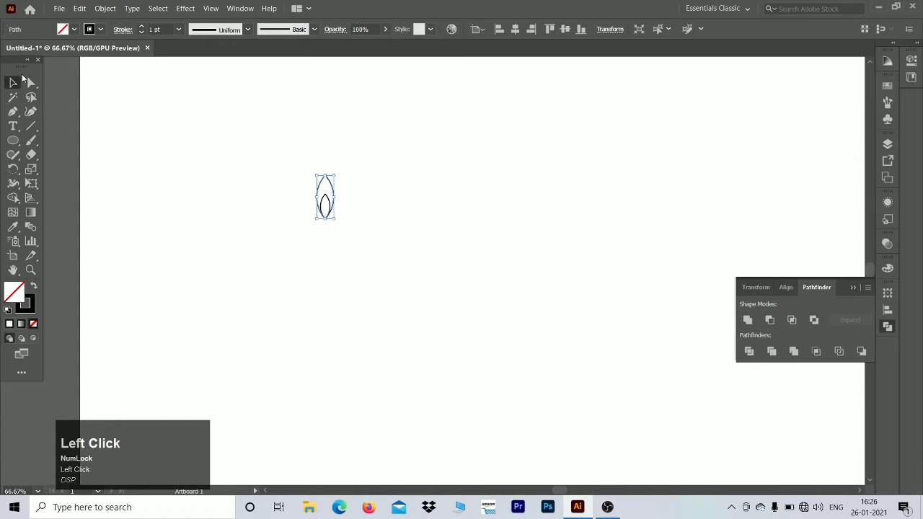
{"action": "left_click", "coordinate": [75, 30]}
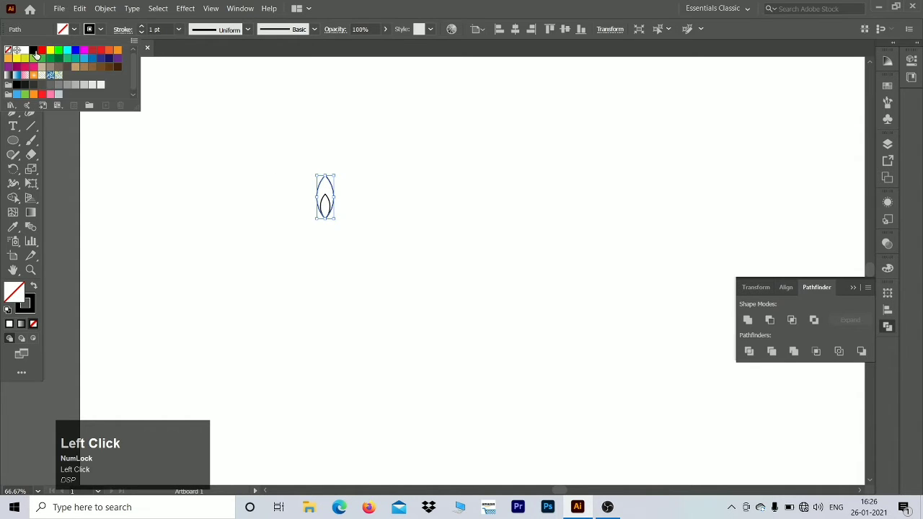
{"action": "left_click", "coordinate": [33, 50]}
{"action": "left_click", "coordinate": [283, 178]}
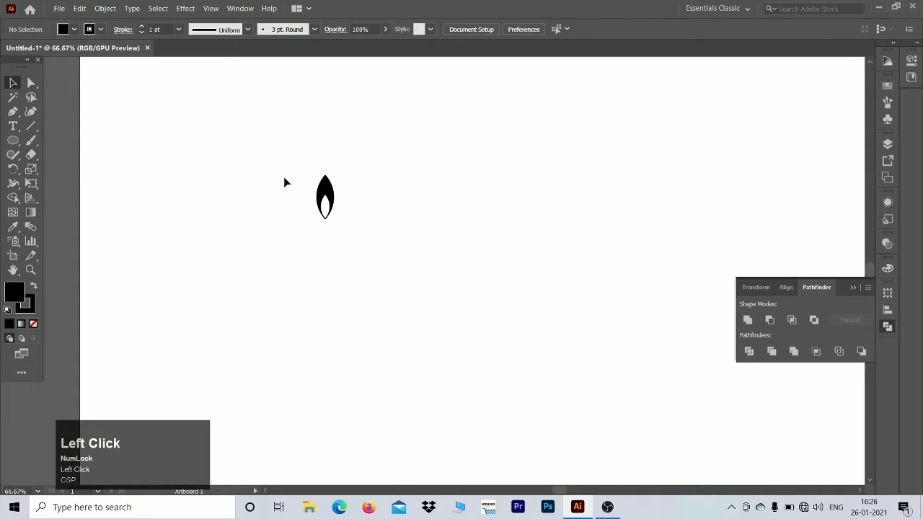
Rotate both leaf shapes together about 45° clockwise and create a copy reflected across the horizontal axis.
{"action": "left_click_drag", "start_coordinate": [297, 167], "coordinate": [344, 203]}
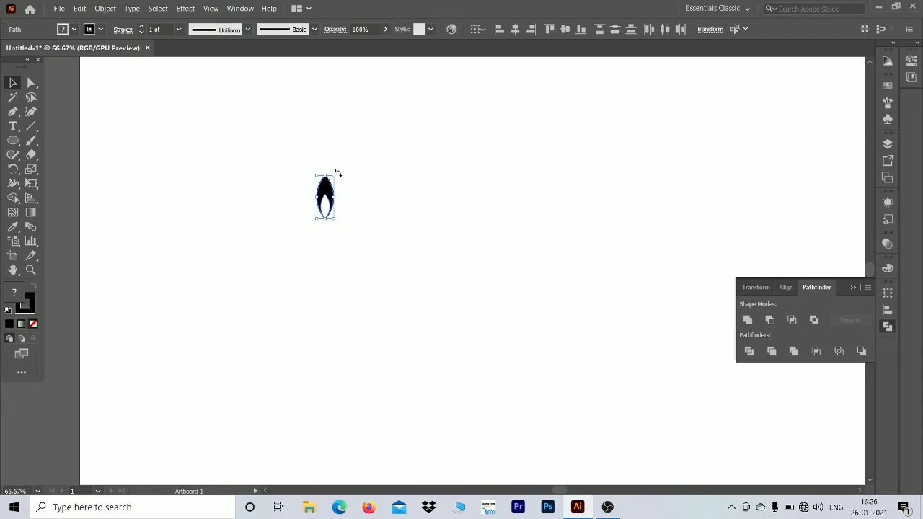
{"action": "left_click_drag", "start_coordinate": [337, 173], "coordinate": [353, 199]}
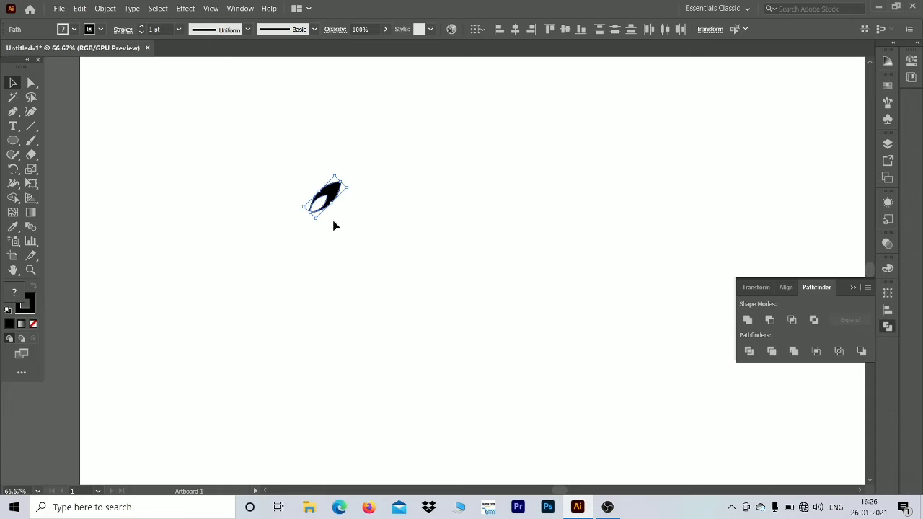
{"action": "right_click", "coordinate": [364, 207]}
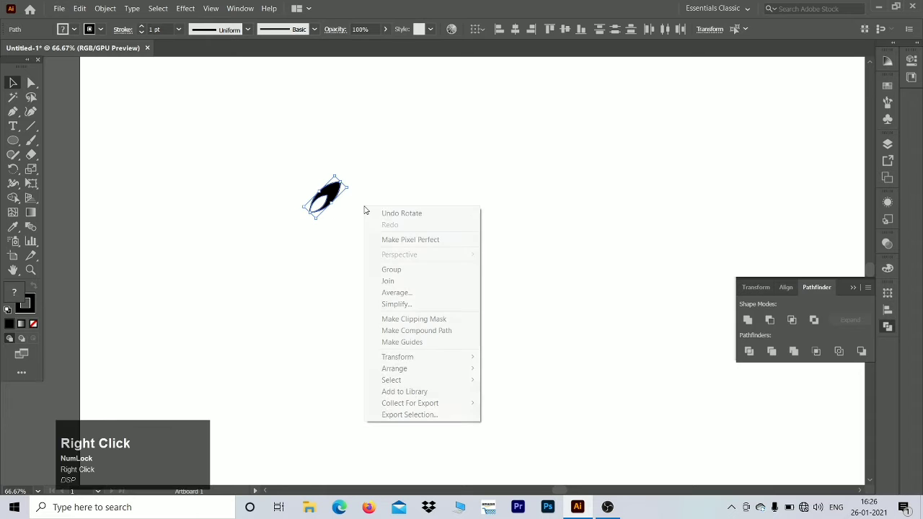
{"action": "left_click", "coordinate": [396, 359]}
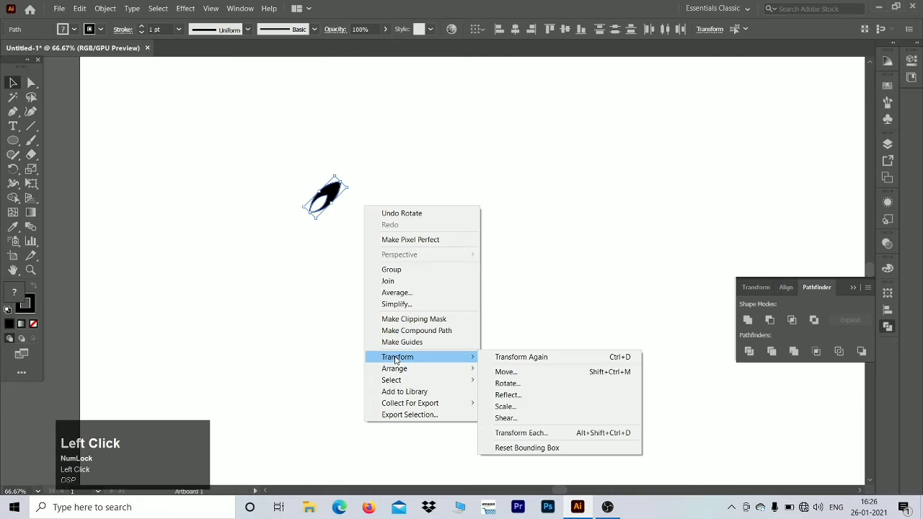
{"action": "left_click", "coordinate": [507, 395]}
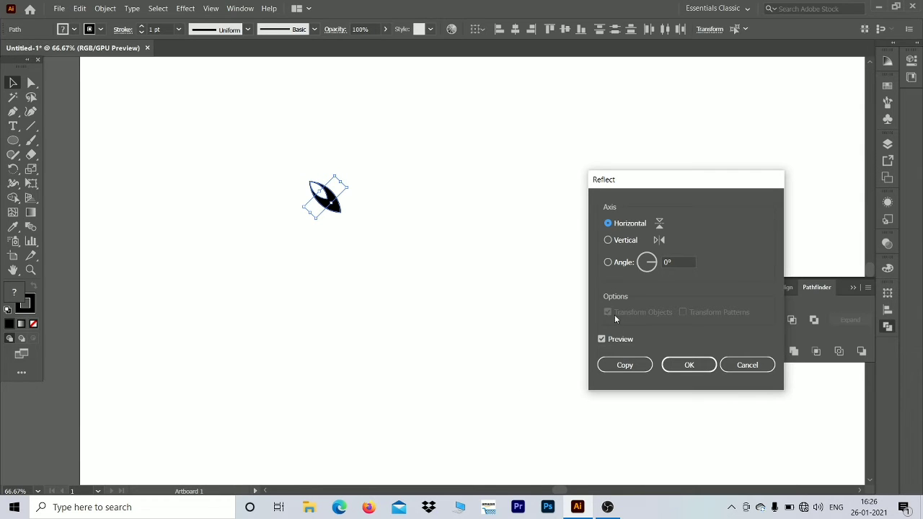
{"action": "left_click", "coordinate": [624, 364]}
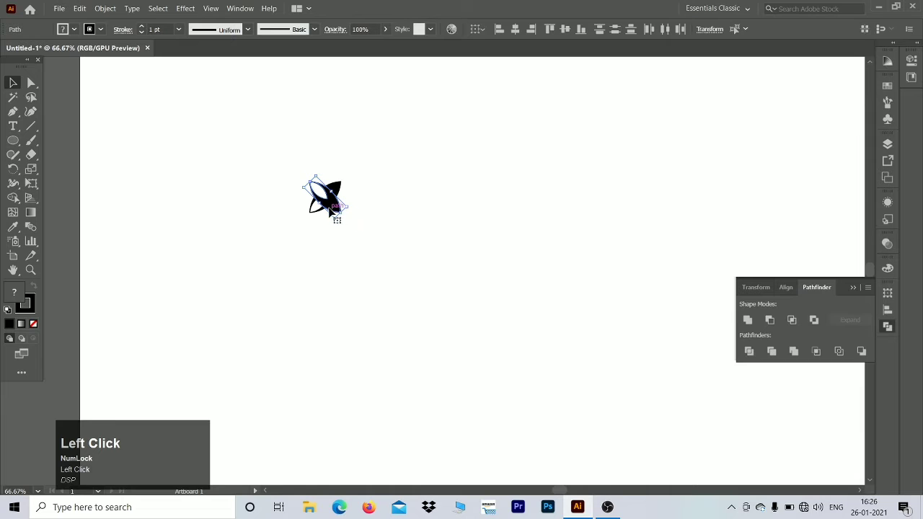
Move the reflected leaf below the original so their white-tipped ends meet, and scale the pair down slightly from its centre.
{"action": "left_click_drag", "start_coordinate": [330, 211], "coordinate": [328, 234]}
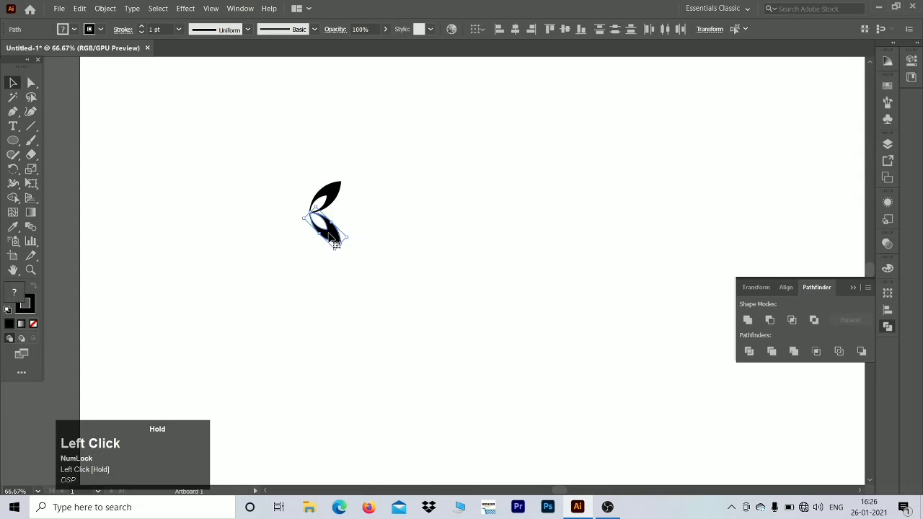
{"action": "left_click", "coordinate": [280, 235]}
{"action": "left_click_drag", "start_coordinate": [292, 155], "coordinate": [340, 245]}
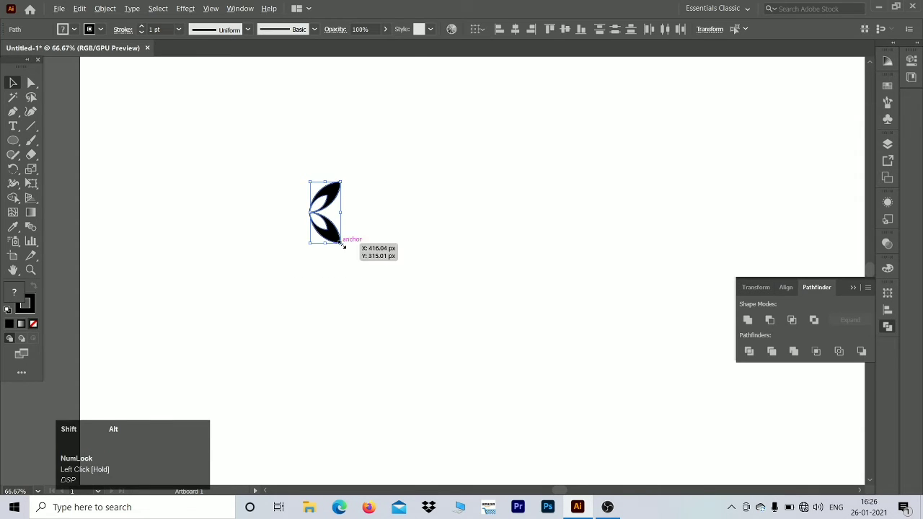
{"action": "left_click_drag", "start_coordinate": [342, 246], "coordinate": [338, 238]}
{"action": "left_click", "coordinate": [298, 191]}
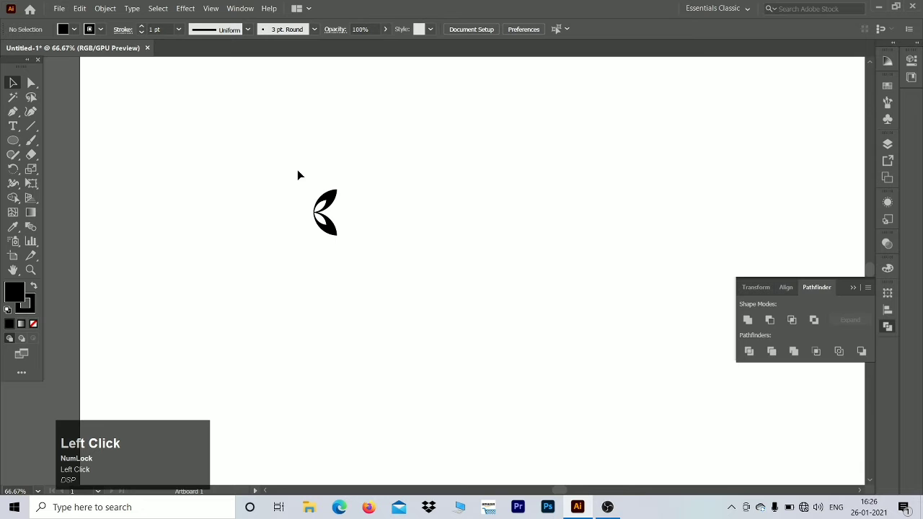
Group the two mirrored leaves and rotate the group 180°.
{"action": "left_click_drag", "start_coordinate": [298, 175], "coordinate": [393, 208]}
{"action": "right_click", "coordinate": [395, 208]}
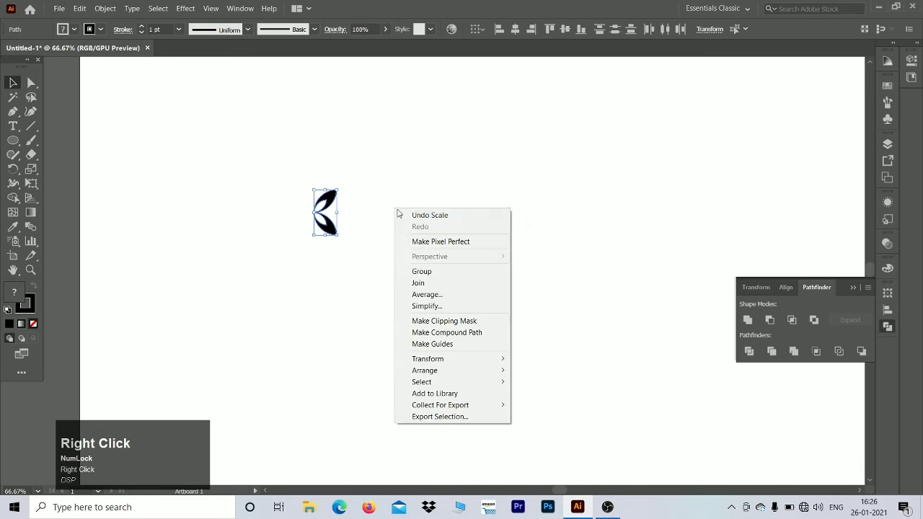
{"action": "left_click", "coordinate": [424, 271]}
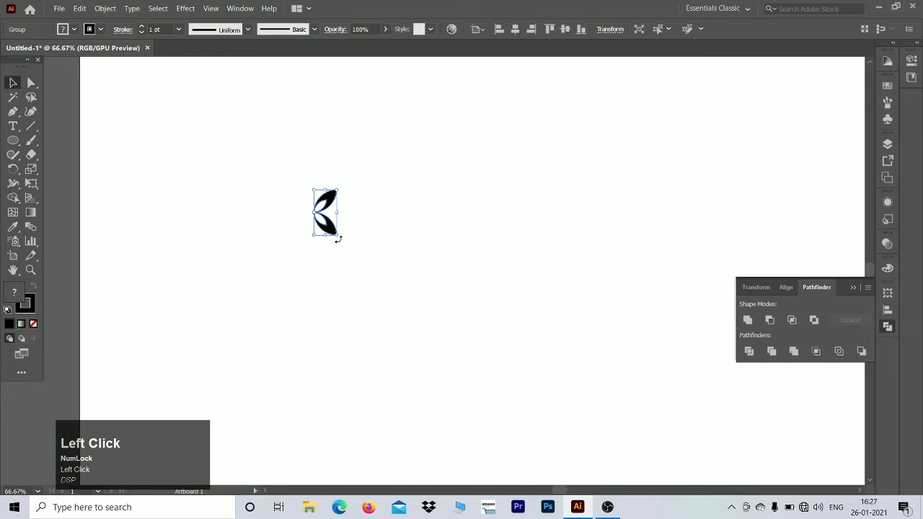
{"action": "left_click_drag", "start_coordinate": [338, 240], "coordinate": [295, 143]}
{"action": "left_click", "coordinate": [260, 188]}
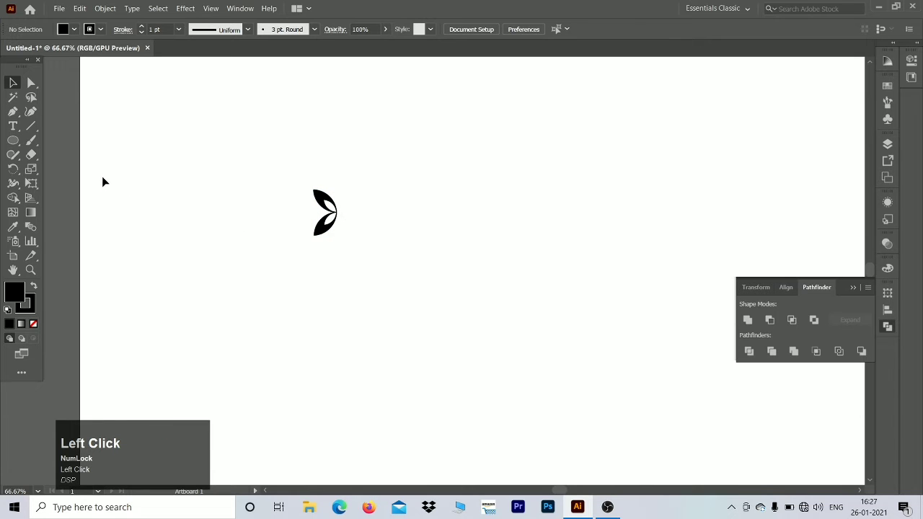
Draw a circle about 335 px in diameter below and right of the leaf pair, and set its fill to none.
{"action": "left_click", "coordinate": [13, 141]}
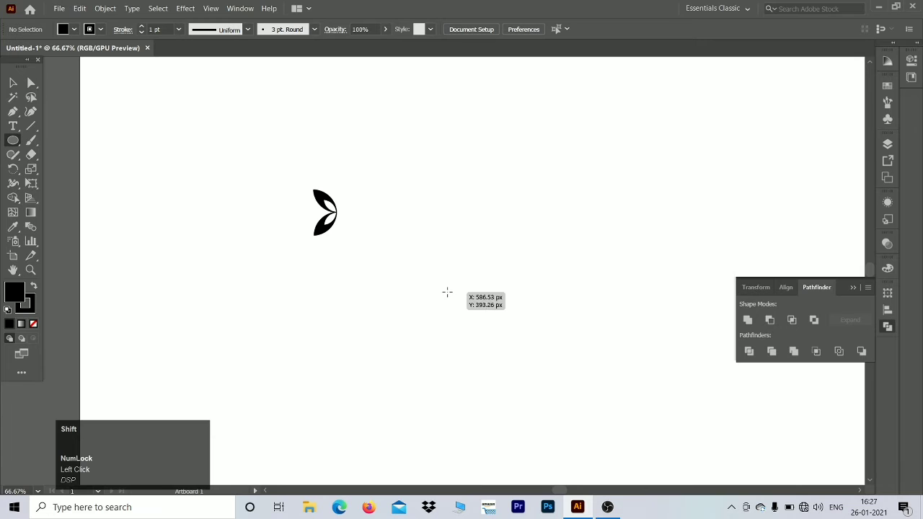
{"action": "left_click_drag", "start_coordinate": [422, 313], "coordinate": [527, 399]}
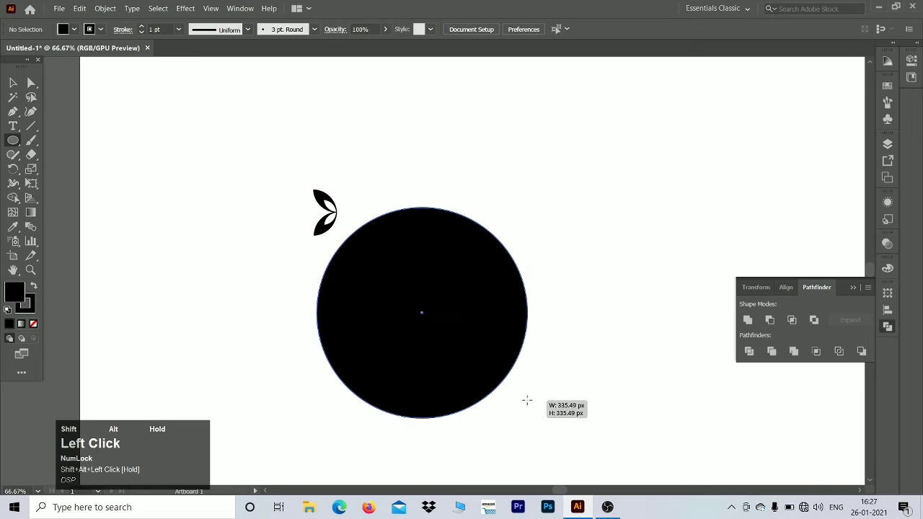
{"action": "left_click", "coordinate": [74, 29]}
{"action": "left_click", "coordinate": [8, 51]}
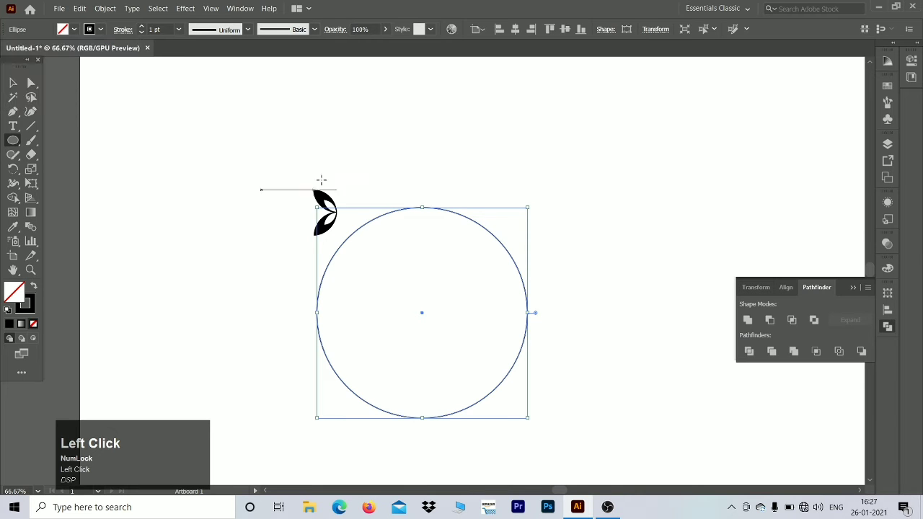
Move the leaf pair so its joined tips sit on the uppermost point of the large circle.
{"action": "left_click", "coordinate": [388, 170]}
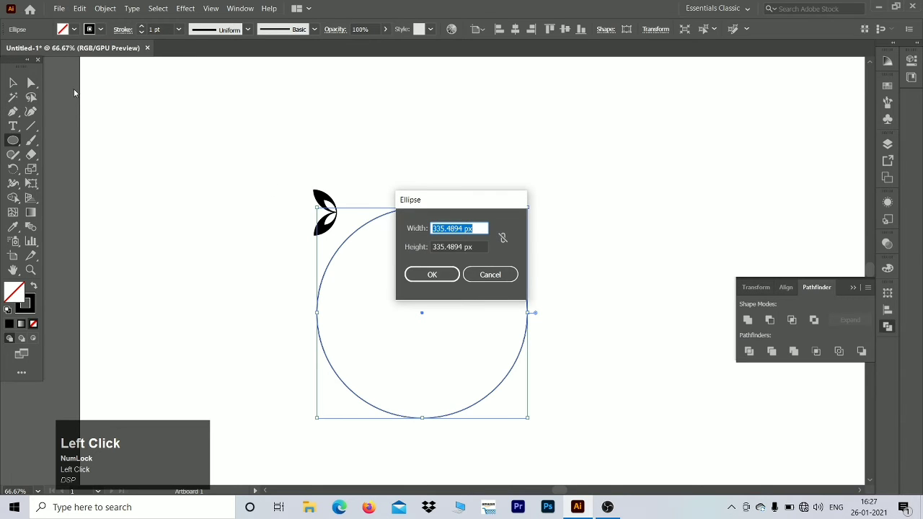
{"action": "left_click", "coordinate": [489, 275]}
{"action": "left_click", "coordinate": [13, 84]}
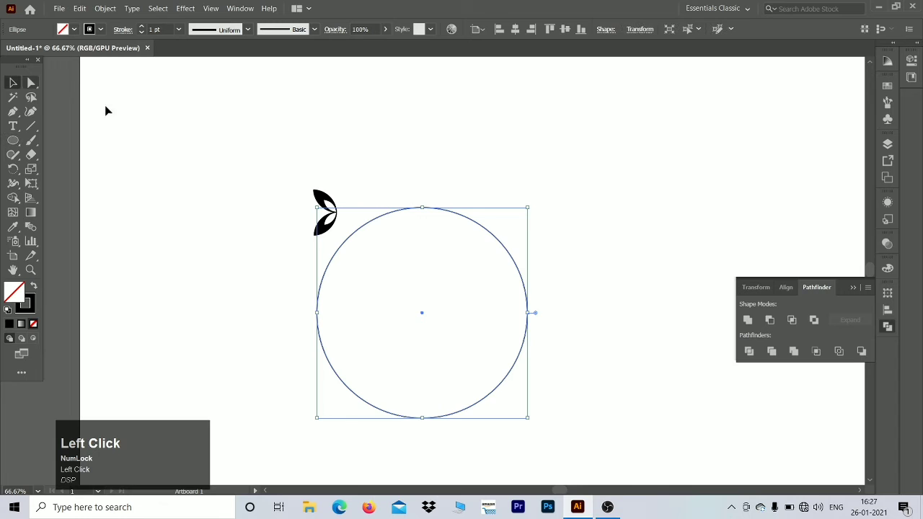
{"action": "left_click", "coordinate": [221, 156]}
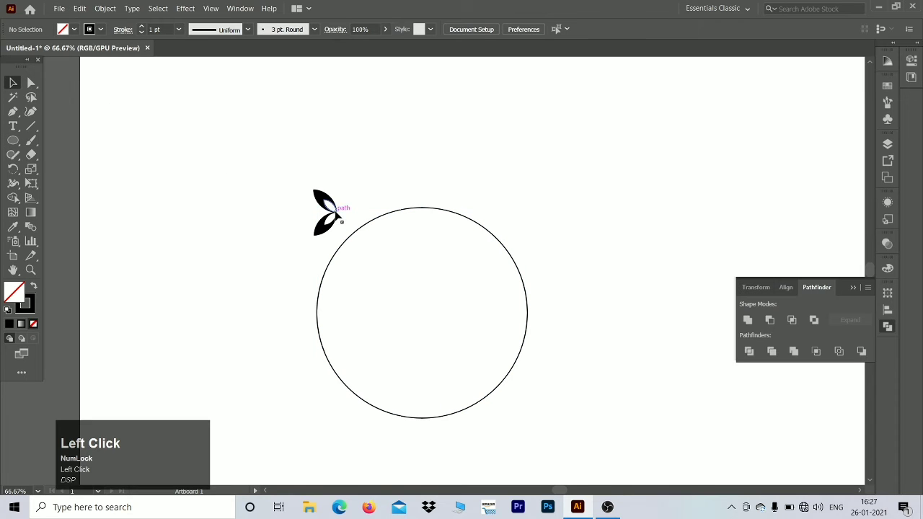
{"action": "left_click_drag", "start_coordinate": [334, 210], "coordinate": [423, 207]}
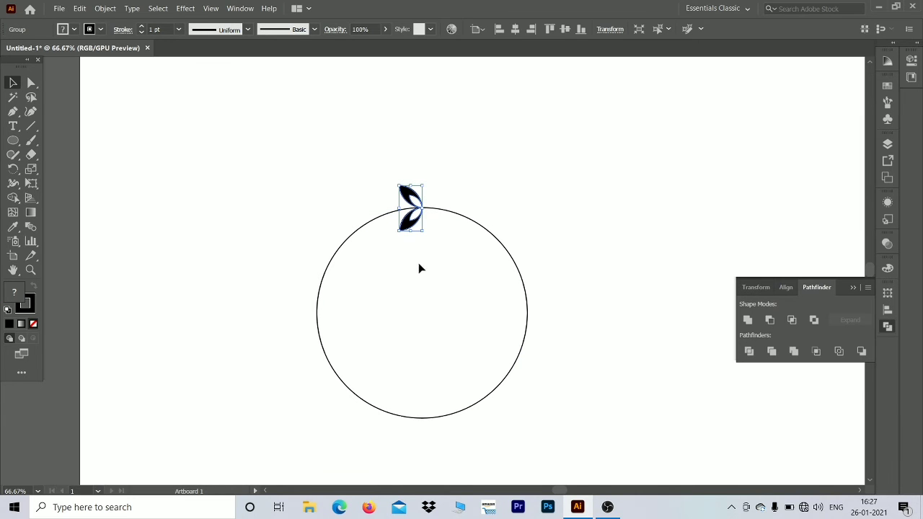
Create a copy of the leaf pair rotated 13.84° about the large circle's centre.
{"action": "left_click", "coordinate": [17, 170]}
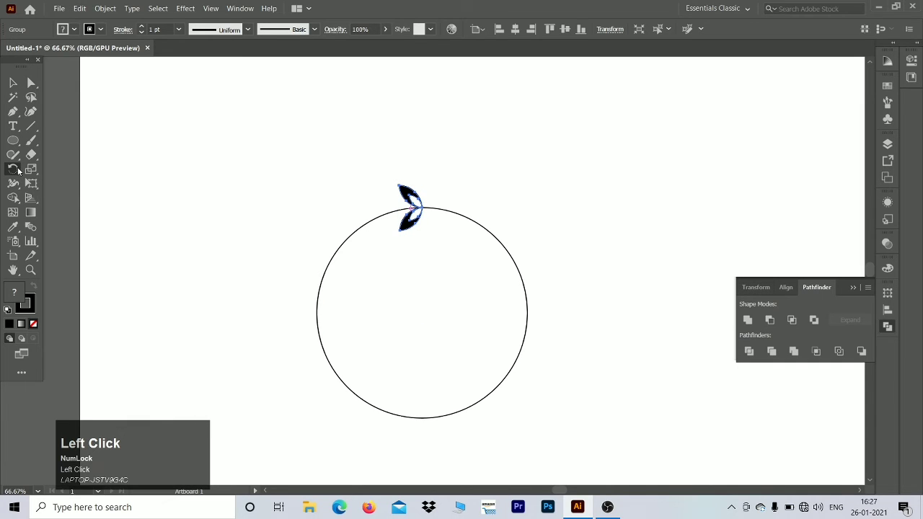
{"action": "left_click", "coordinate": [423, 311], "text": "alt"}
{"action": "left_click", "coordinate": [423, 312], "text": "alt"}
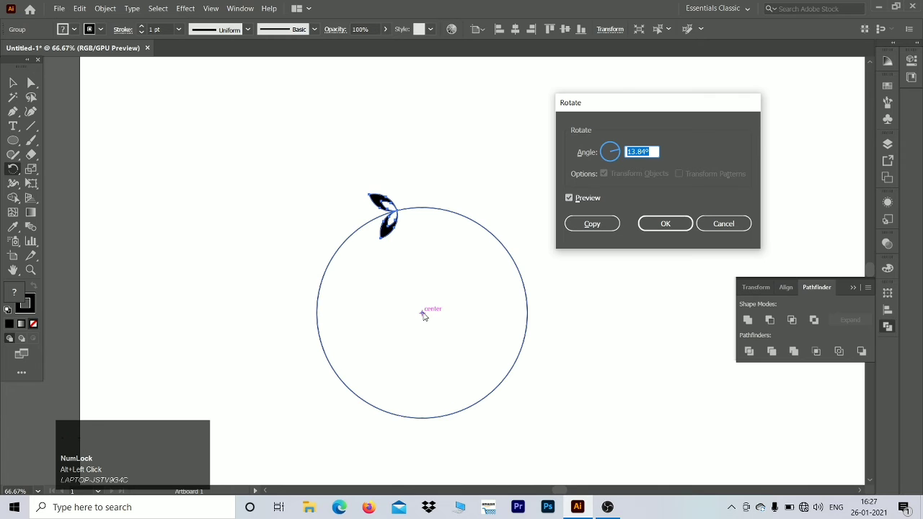
{"action": "left_click", "coordinate": [591, 225]}
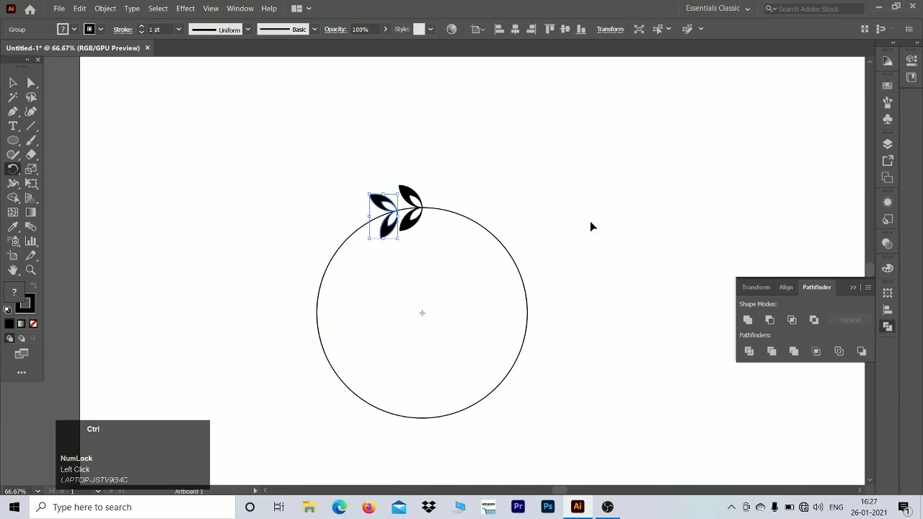
Repeat the rotated copy 24 times so leaf pairs fill the whole circle, and deselect the artwork.
{"action": "key", "text": "ctrl+d"}
{"action": "key", "text": "ctrl+d"}
{"action": "key", "text": "ctrl+d"}
{"action": "key", "text": "ctrl+d"}
{"action": "key", "text": "ctrl+d"}
{"action": "key", "text": "ctrl+d"}
{"action": "key", "text": "ctrl+d"}
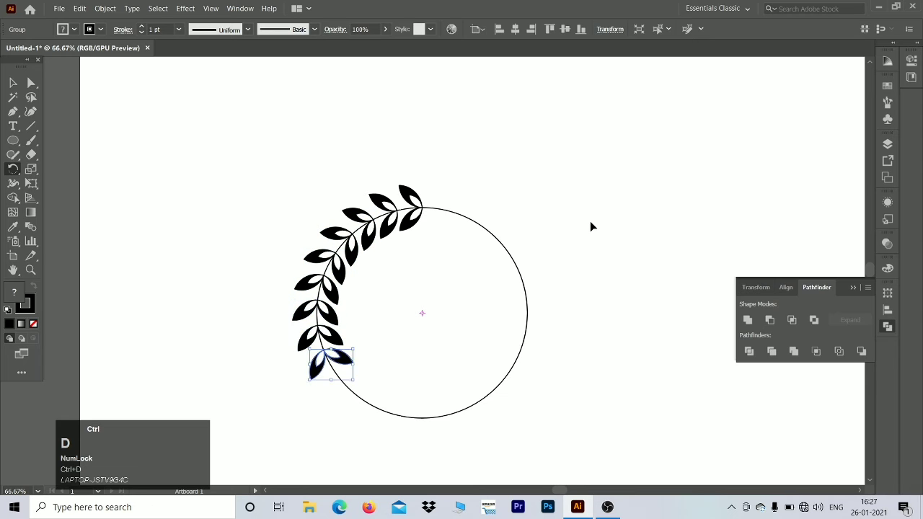
{"action": "key", "text": "ctrl+d"}
{"action": "key", "text": "ctrl+d"}
{"action": "key", "text": "ctrl+d"}
{"action": "key", "text": "ctrl+d"}
{"action": "key", "text": "ctrl+d"}
{"action": "key", "text": "ctrl+d"}
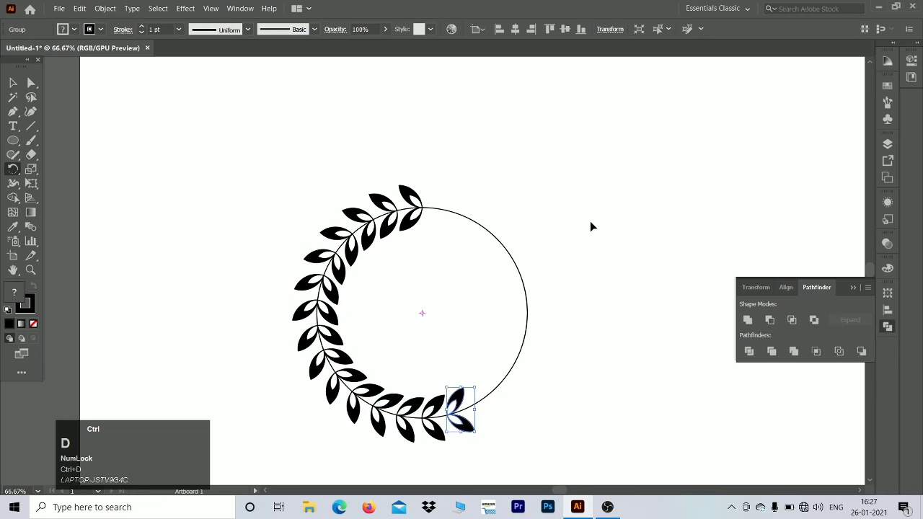
{"action": "key", "text": "ctrl+d"}
{"action": "key", "text": "ctrl+d"}
{"action": "key", "text": "ctrl+d"}
{"action": "key", "text": "ctrl+d"}
{"action": "key", "text": "ctrl+d"}
{"action": "key", "text": "ctrl+d"}
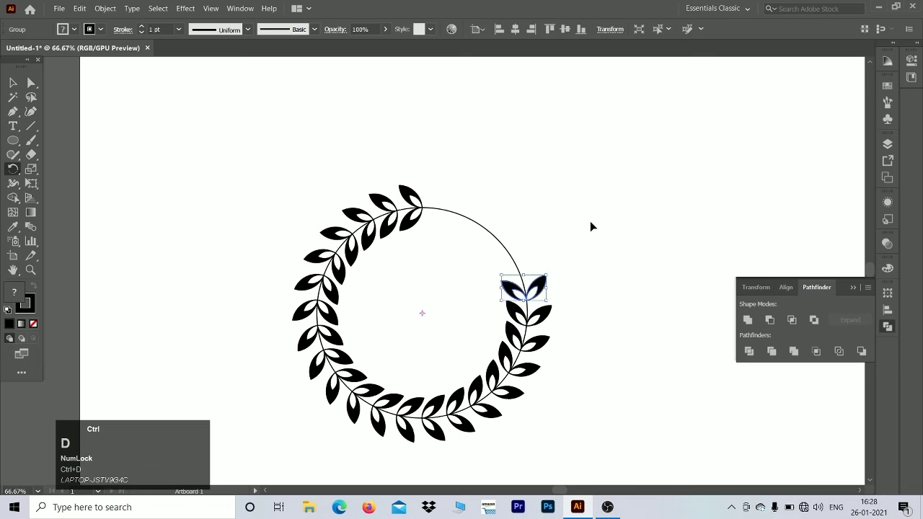
{"action": "key", "text": "ctrl+d"}
{"action": "key", "text": "ctrl+d"}
{"action": "key", "text": "ctrl+d"}
{"action": "key", "text": "ctrl+d"}
{"action": "key", "text": "ctrl+d"}
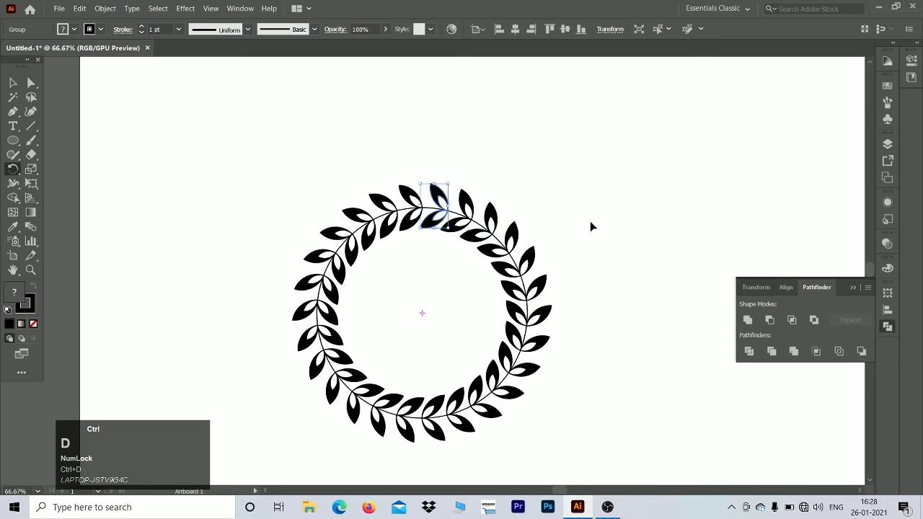
{"action": "left_click", "coordinate": [13, 82]}
{"action": "left_click", "coordinate": [129, 124]}
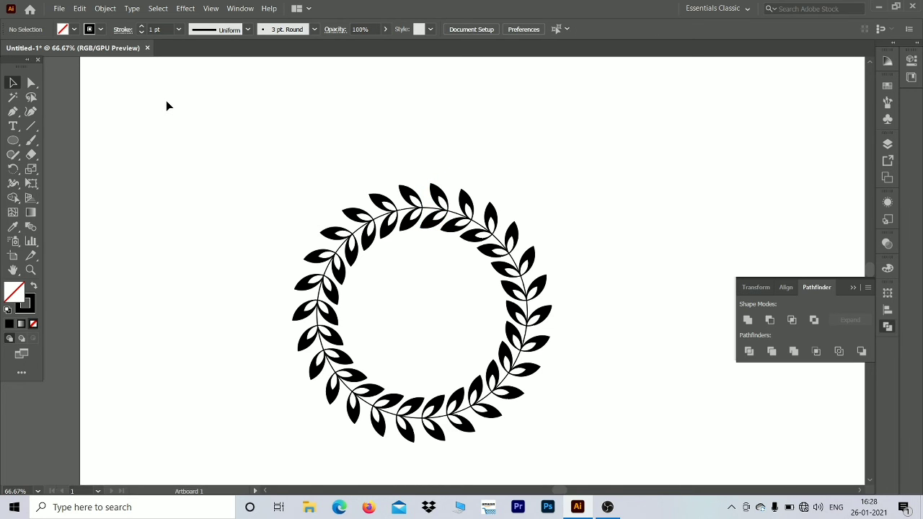
Draw a rectangle about 586 by 615 px around the leaf wreath and fill it with yellow.
{"action": "left_click", "coordinate": [853, 286]}
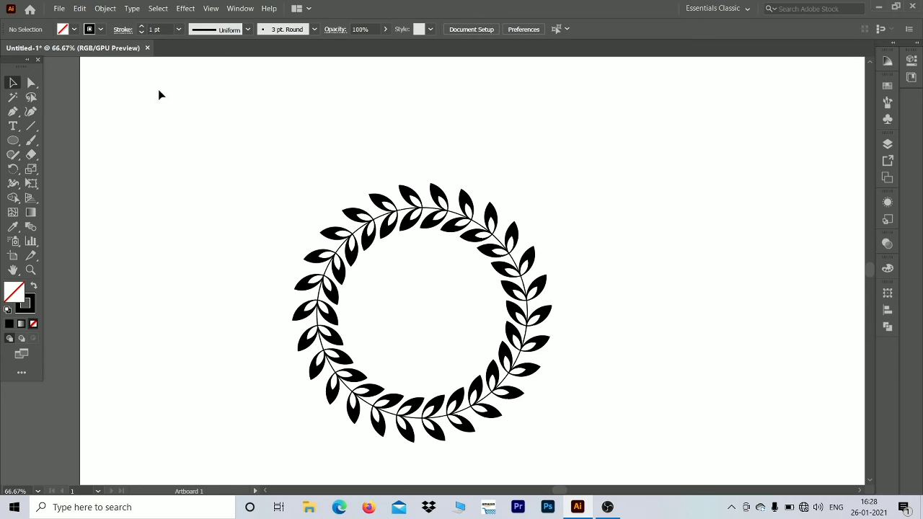
{"action": "left_click", "coordinate": [16, 142]}
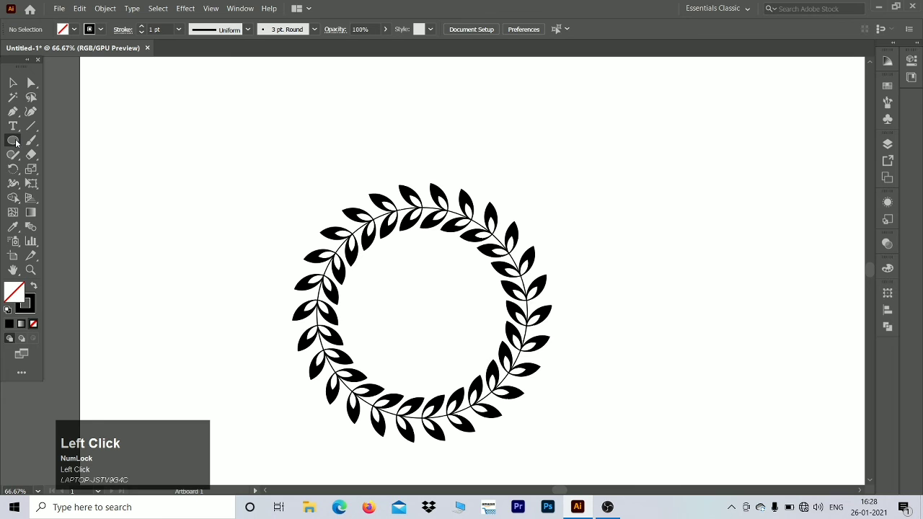
{"action": "left_click_drag", "start_coordinate": [14, 141], "coordinate": [41, 141]}
{"action": "left_click_drag", "start_coordinate": [252, 108], "coordinate": [620, 484]}
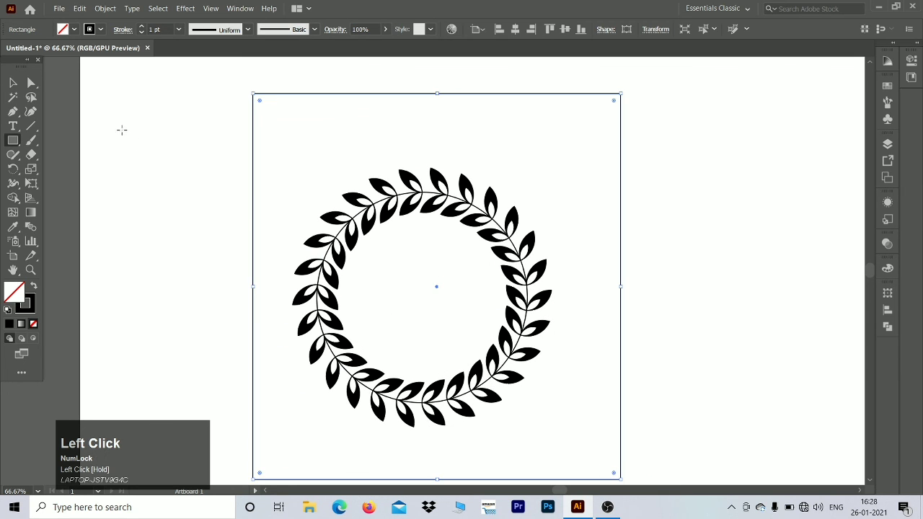
{"action": "left_click", "coordinate": [74, 28]}
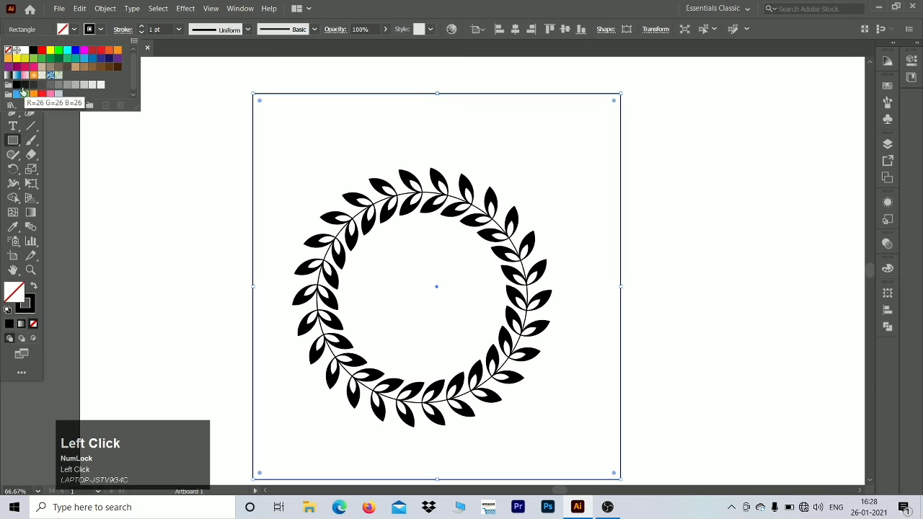
{"action": "left_click", "coordinate": [17, 58]}
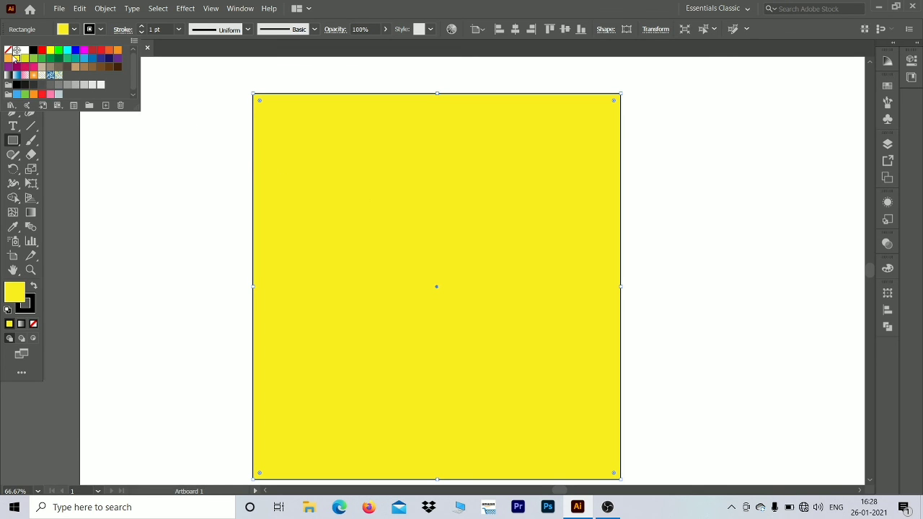
{"action": "left_click", "coordinate": [137, 143]}
Send the yellow rectangle to the back behind the leaf wreath and deselect it.
{"action": "right_click", "coordinate": [408, 200]}
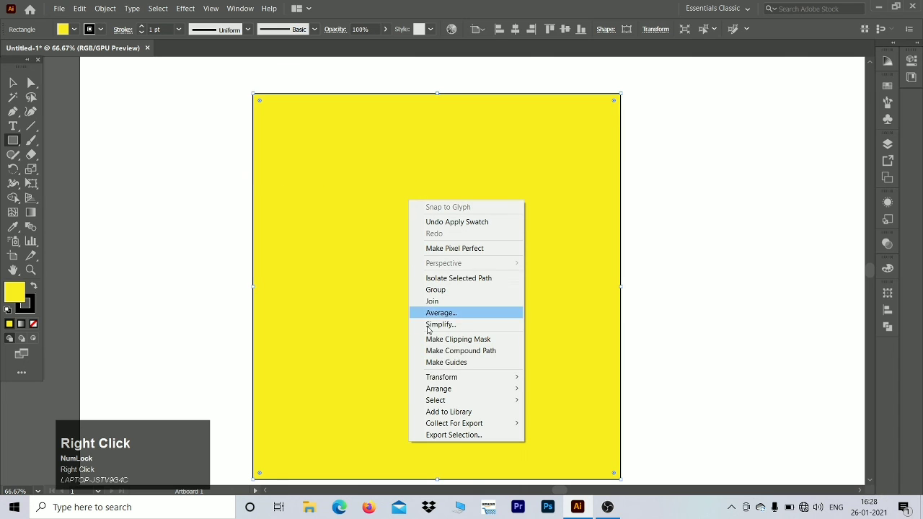
{"action": "mouse_move", "coordinate": [451, 389]}
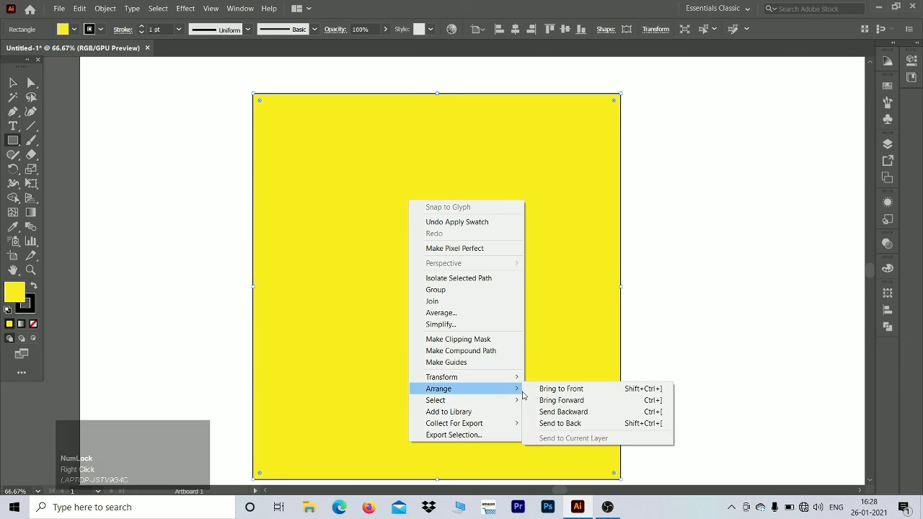
{"action": "left_click", "coordinate": [543, 425]}
{"action": "left_click", "coordinate": [174, 174]}
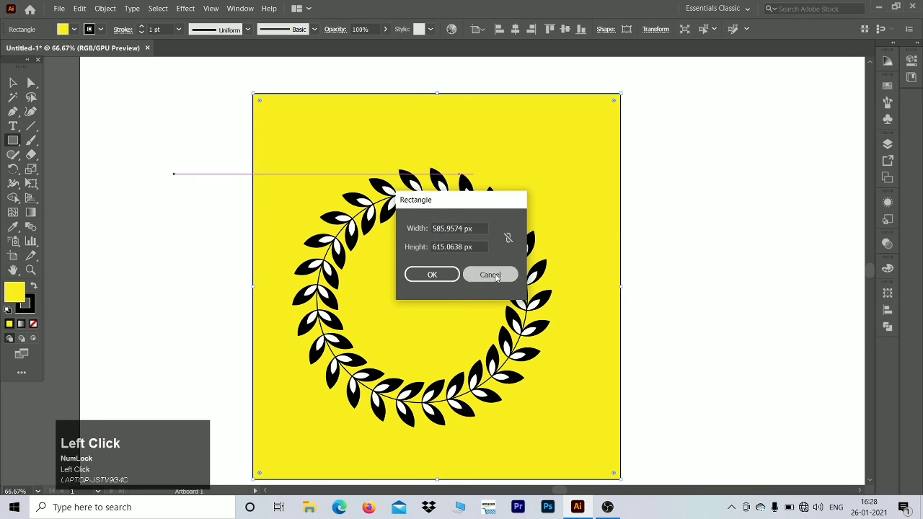
{"action": "left_click", "coordinate": [493, 279]}
{"action": "left_click", "coordinate": [14, 83]}
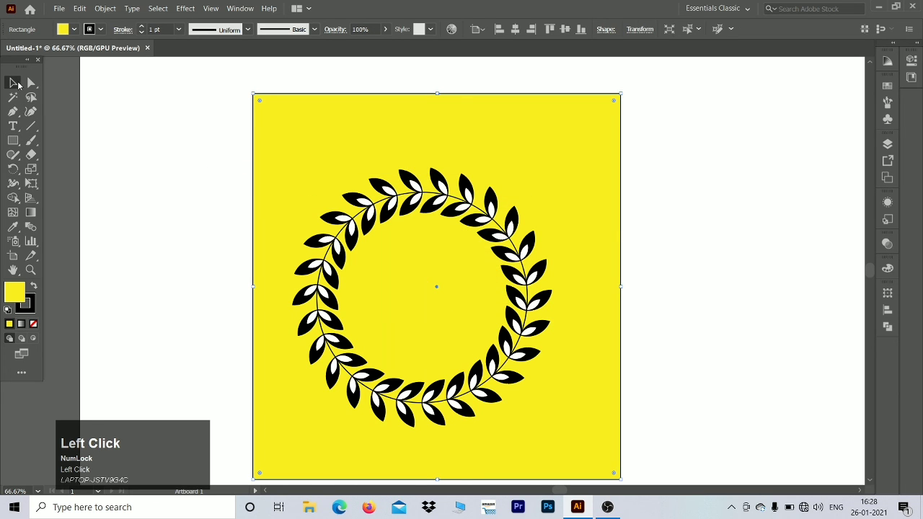
{"action": "left_click", "coordinate": [186, 194]}
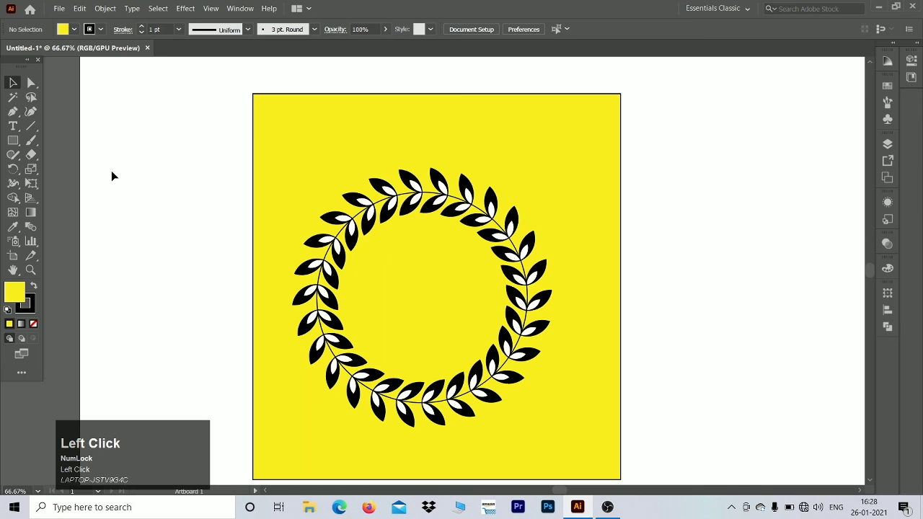